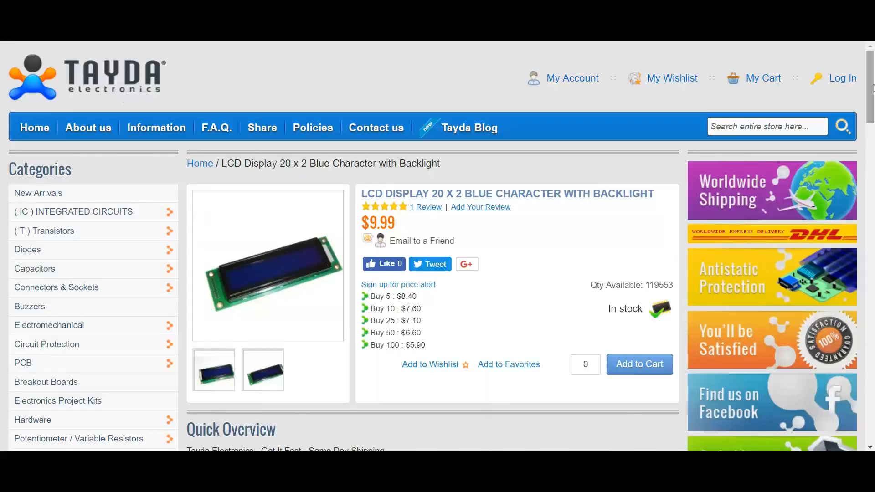
drag(871, 87, 872, 91)
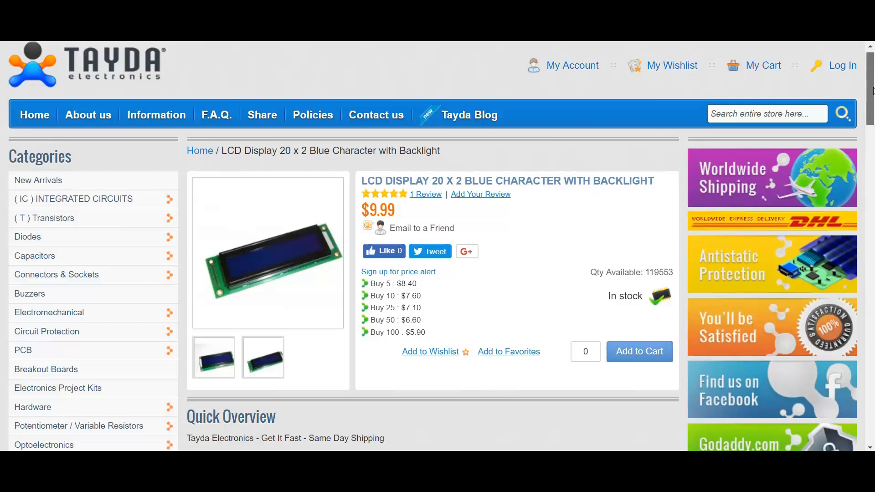
drag(872, 90, 871, 98)
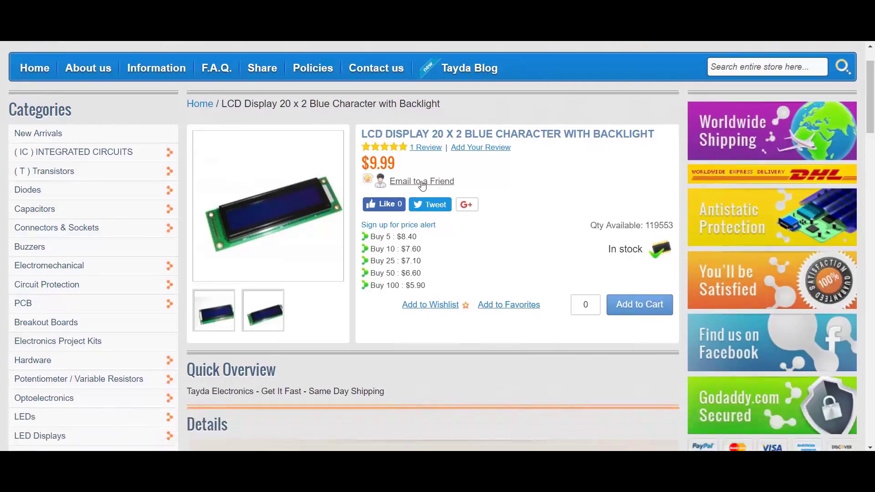
Enlarge the second product photo of the 20 x 2 LCD, then close the lightbox
click(267, 316)
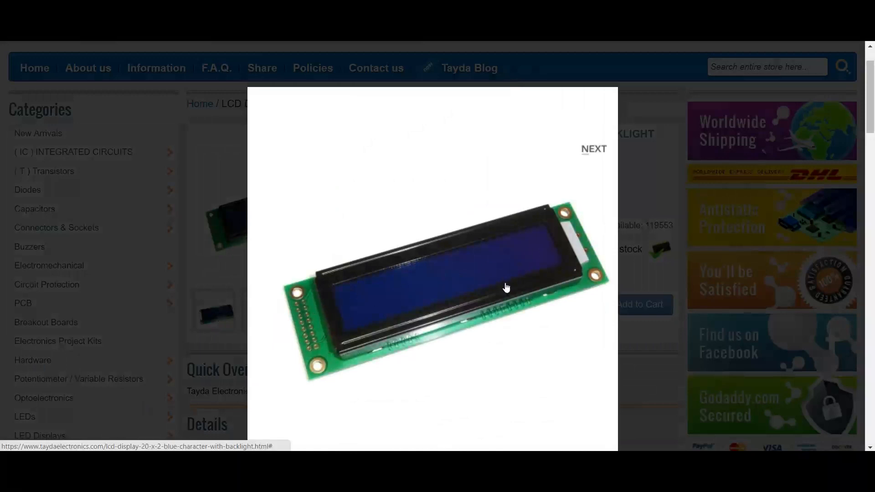
click(307, 331)
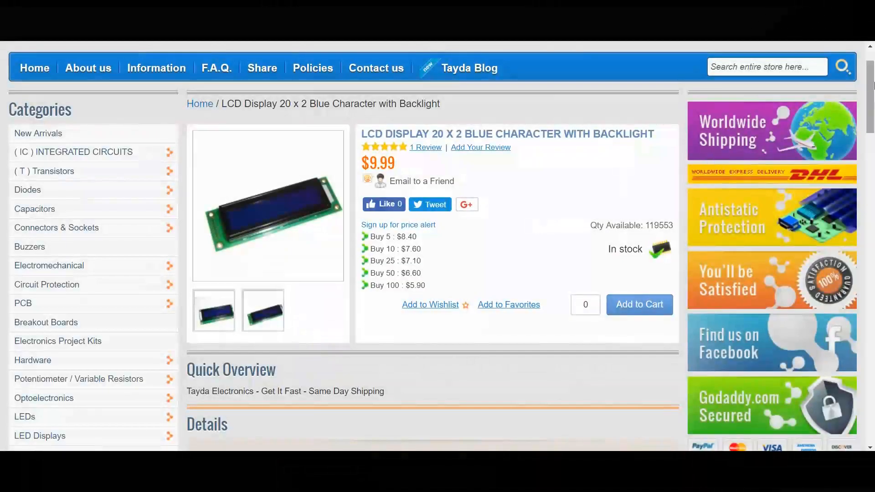
scroll(870, 90, up, 1)
drag(871, 92, 868, 182)
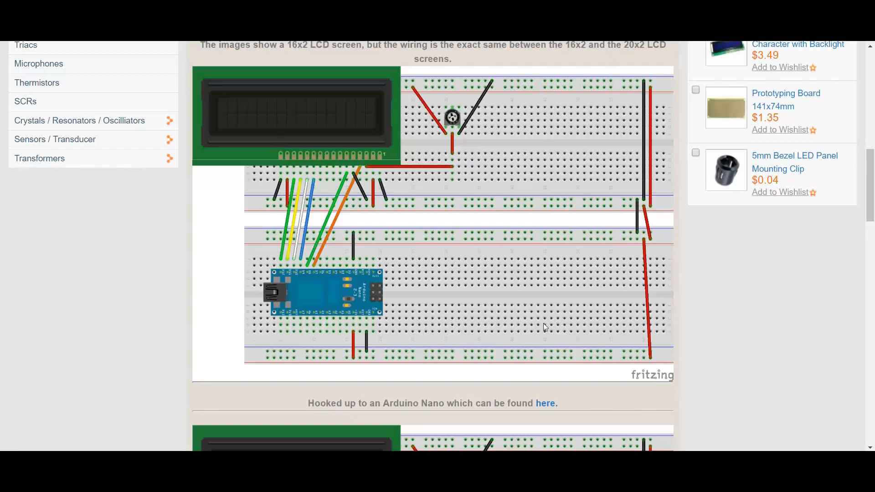
drag(872, 188, 870, 274)
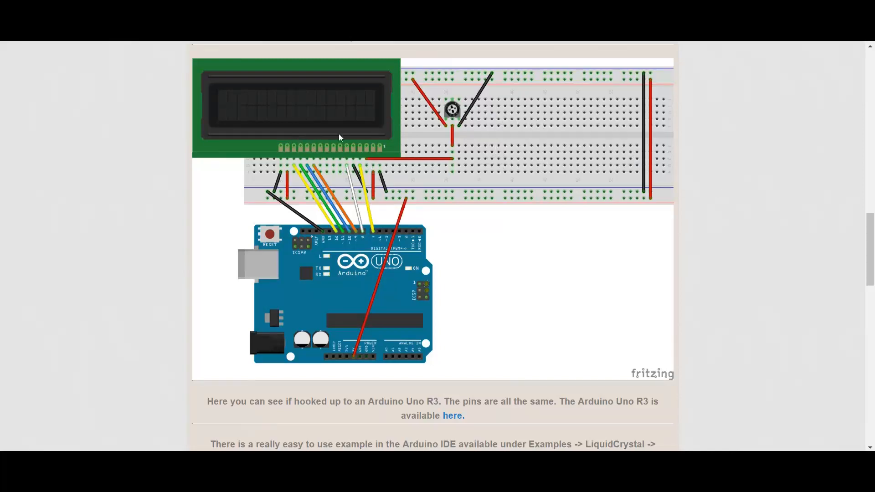
drag(870, 236, 870, 287)
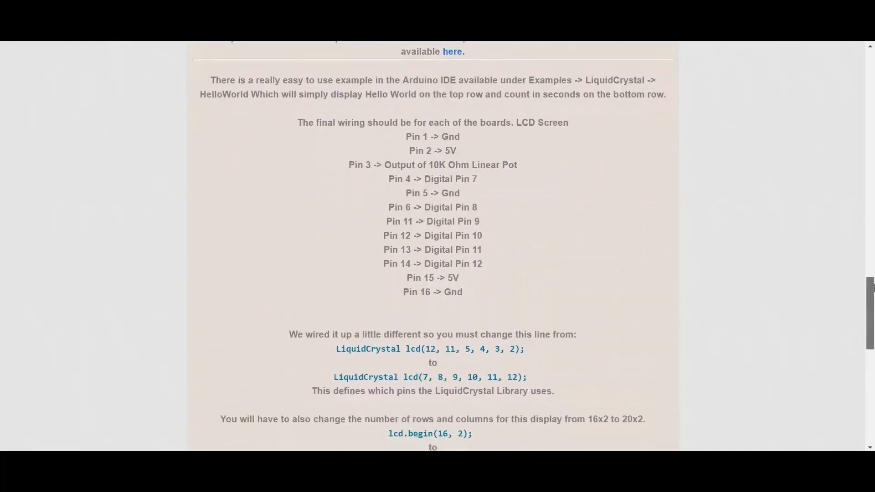
Review where the HelloWorld example is found and the new LiquidCrystal lcd pin line
mouse_move(403, 80)
mouse_down()
mouse_move(519, 79)
mouse_move(250, 94)
mouse_up()
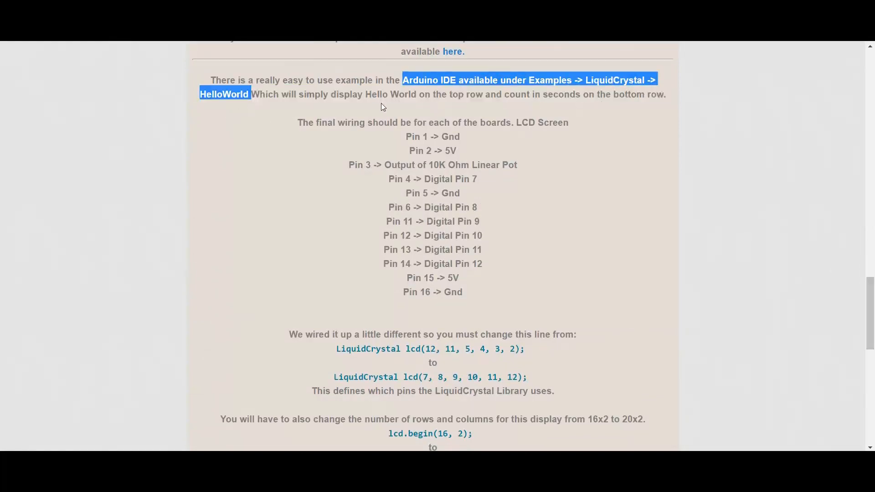
click(319, 100)
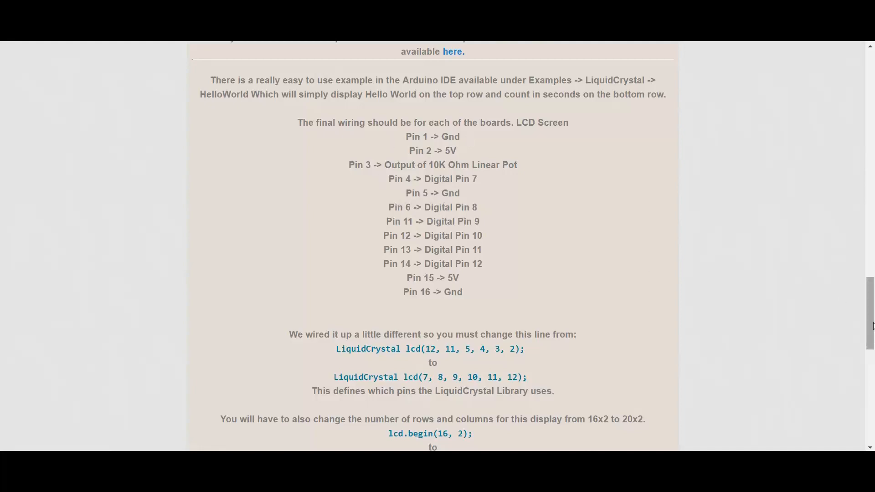
drag(870, 308, 870, 245)
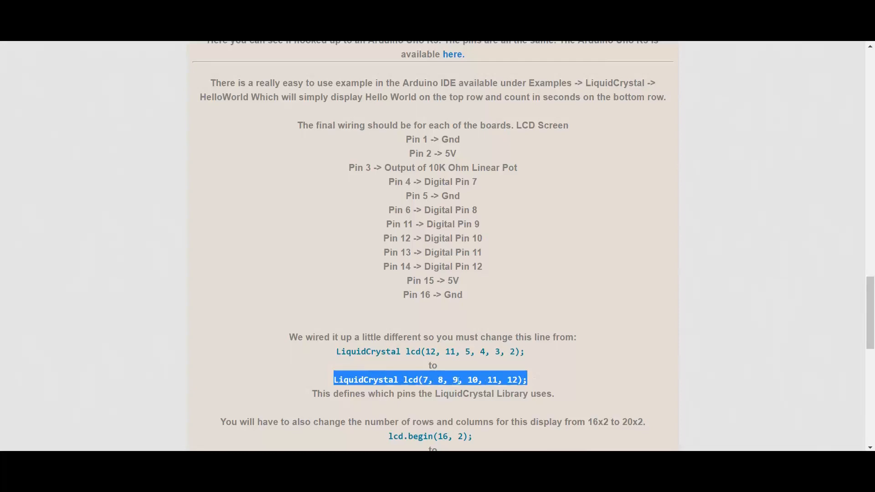
click(597, 369)
drag(870, 315, 870, 373)
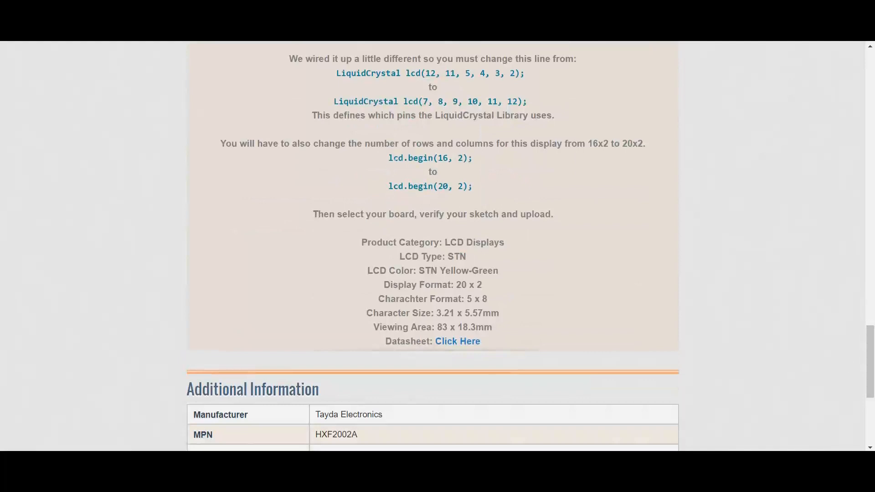
Review the change from lcd.begin(16, 2) to lcd.begin(20, 2) for the wider display
drag(389, 158, 473, 158)
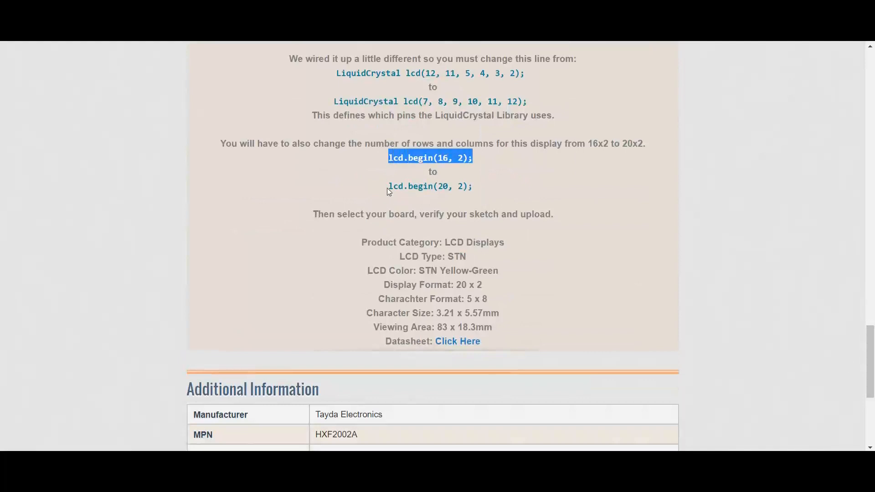
drag(388, 187, 474, 186)
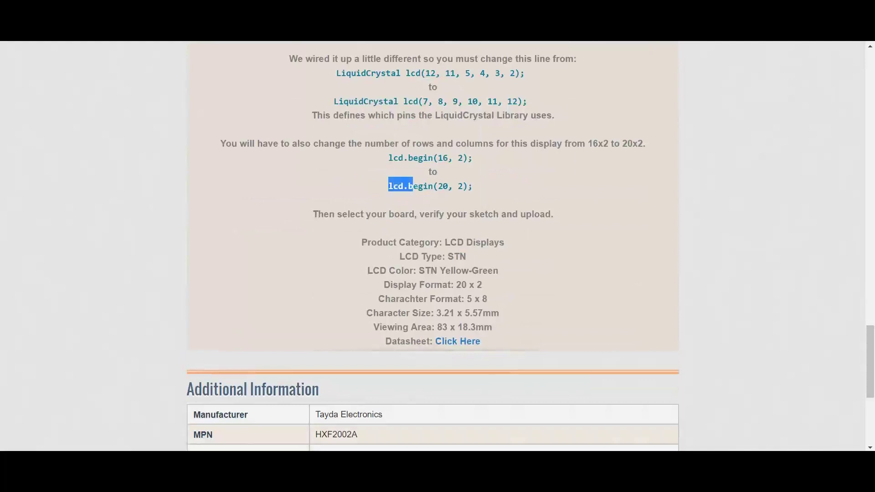
click(508, 194)
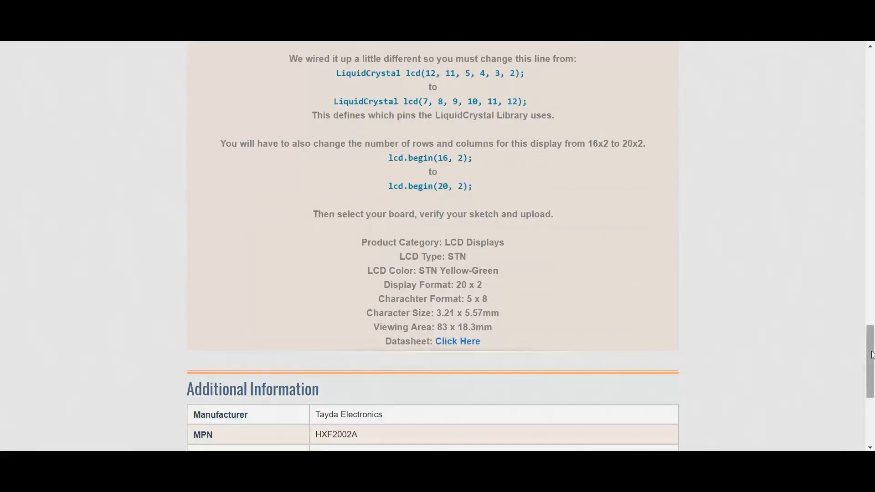
drag(872, 354, 872, 236)
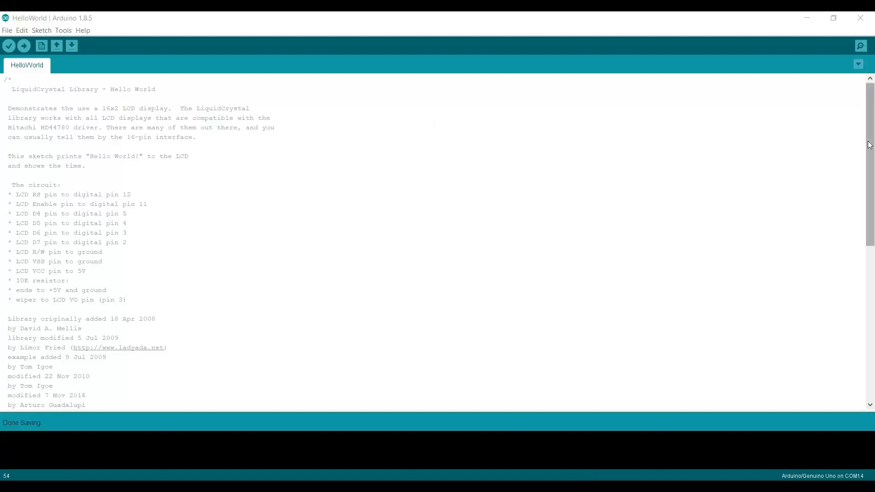
drag(871, 137, 872, 144)
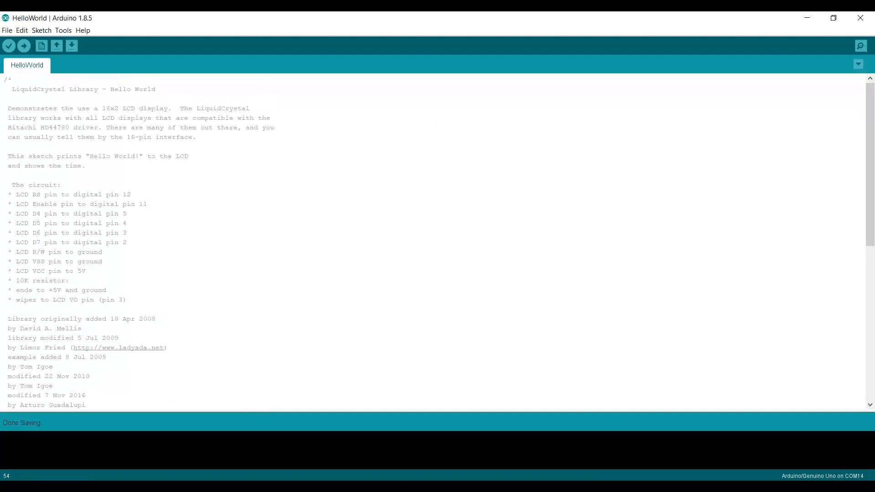
Read the Hitachi HD44780 driver note and the circuit wiring notes in the HelloWorld sketch
drag(8, 127, 99, 128)
click(103, 127)
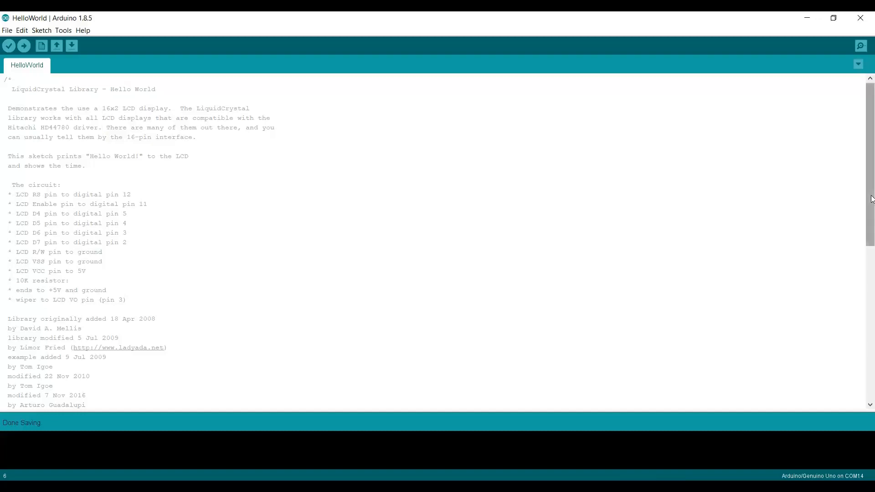
drag(872, 192, 872, 200)
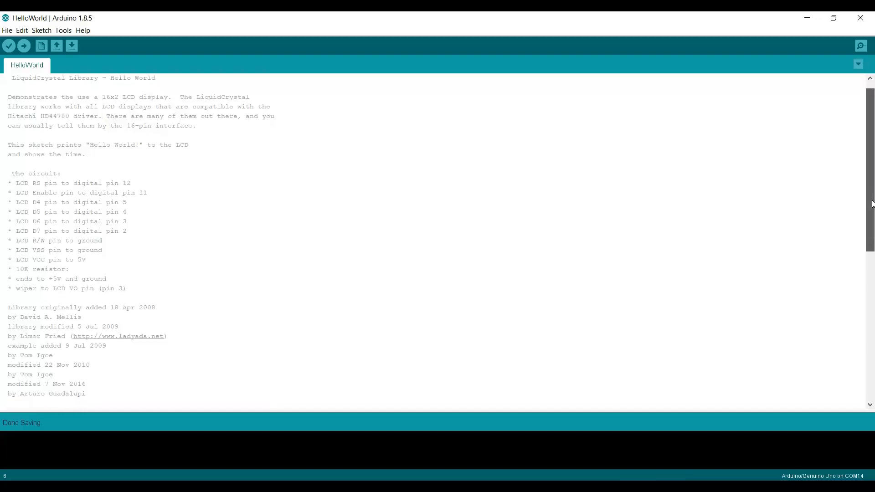
drag(872, 201, 872, 192)
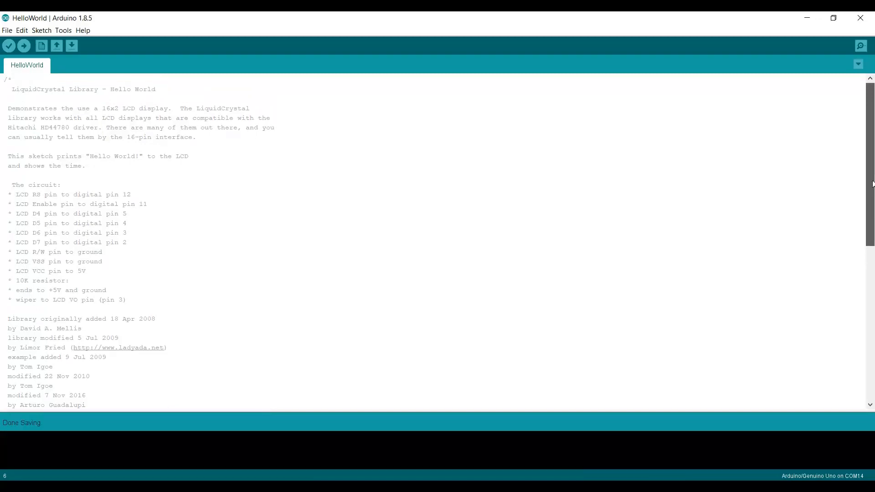
drag(872, 174, 868, 236)
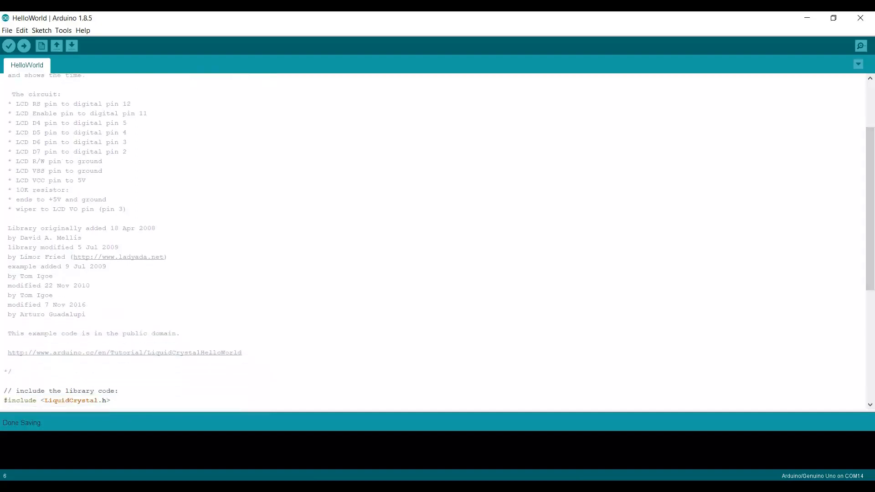
drag(4, 93, 127, 209)
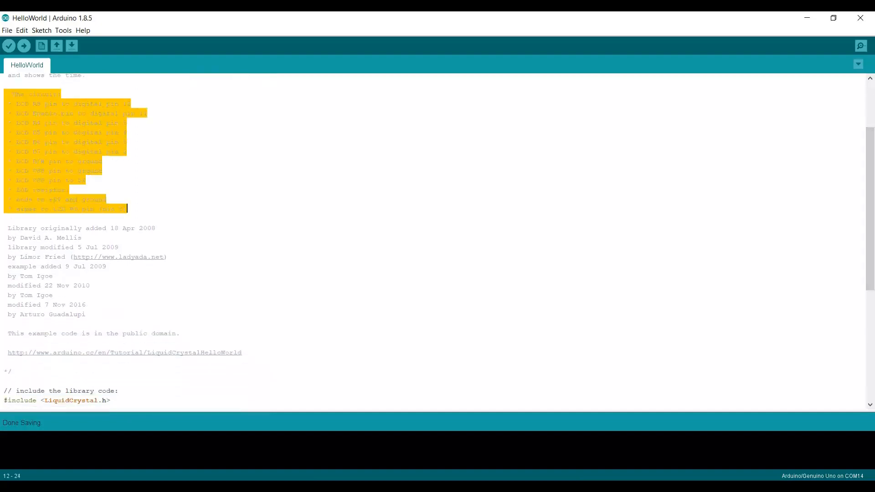
click(127, 209)
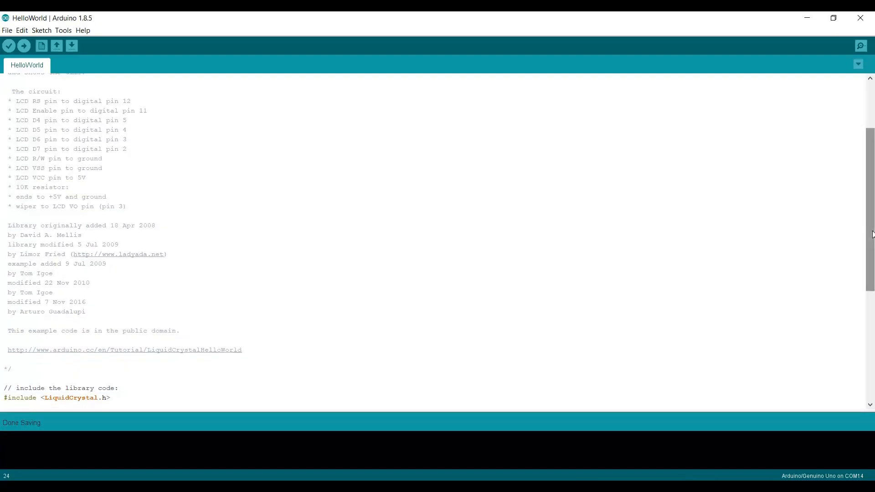
drag(870, 205, 872, 370)
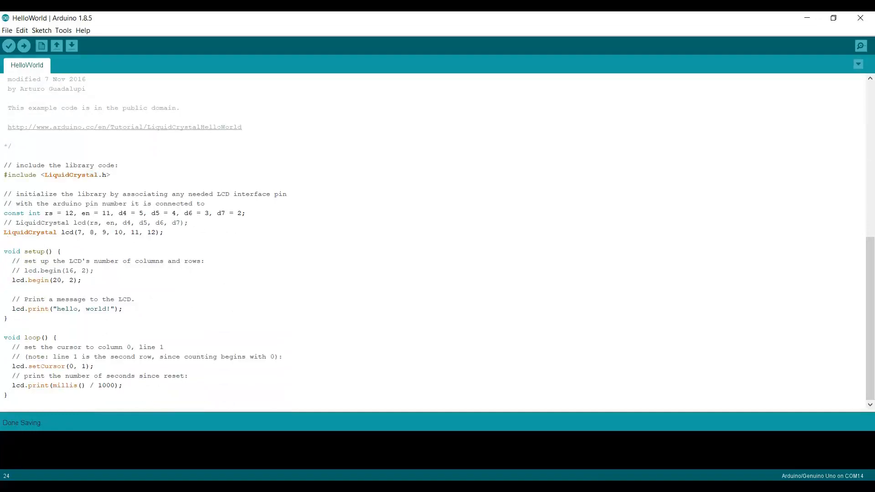
drag(4, 233, 6, 241)
key(shift+Left)
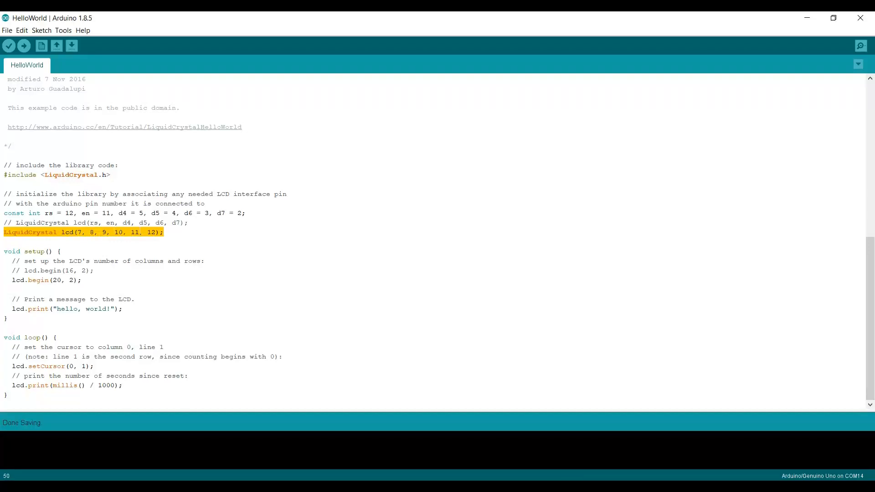
click(107, 213)
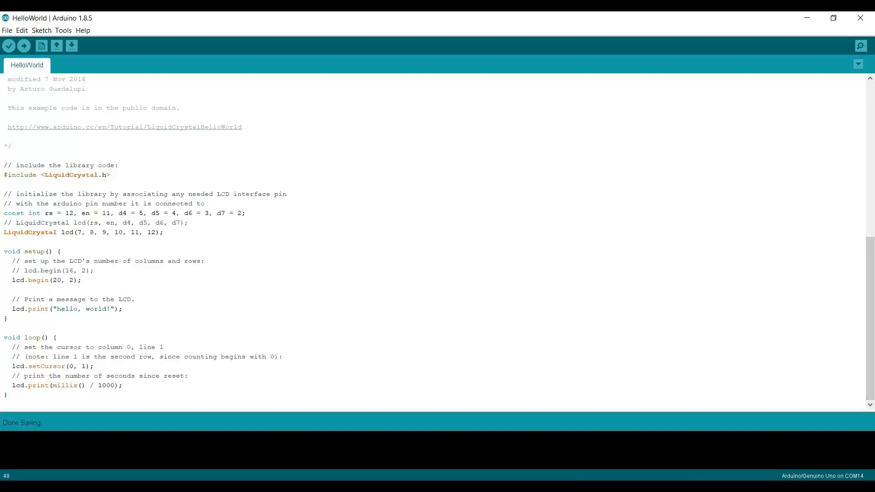
click(78, 232)
click(52, 279)
drag(53, 279, 74, 280)
click(53, 280)
drag(52, 280, 79, 280)
click(82, 280)
drag(12, 367, 94, 366)
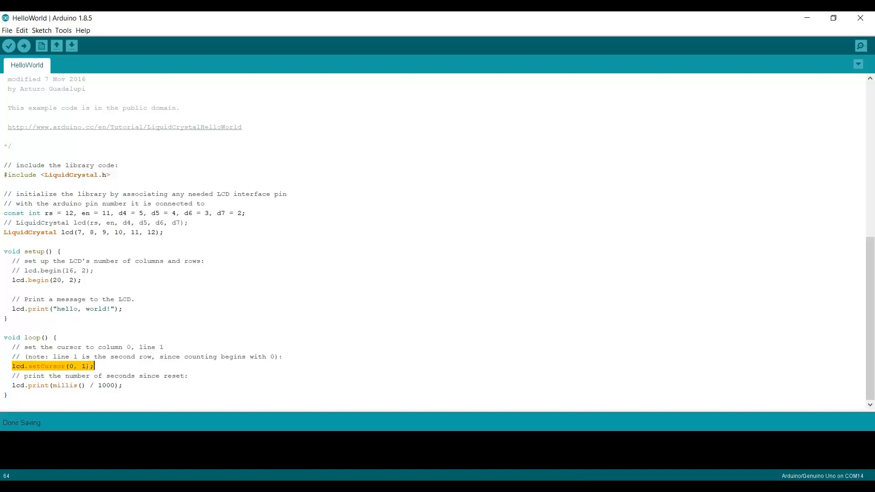
click(41, 385)
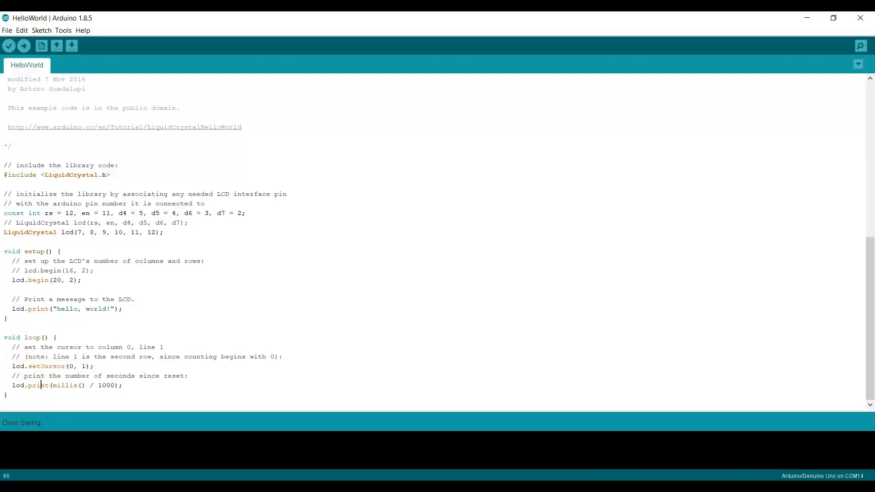
double_click(105, 385)
click(120, 385)
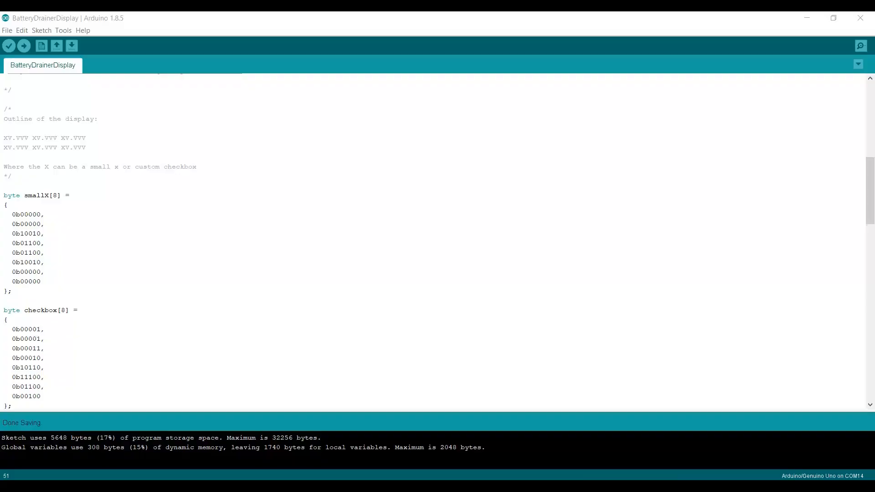
drag(871, 191, 871, 206)
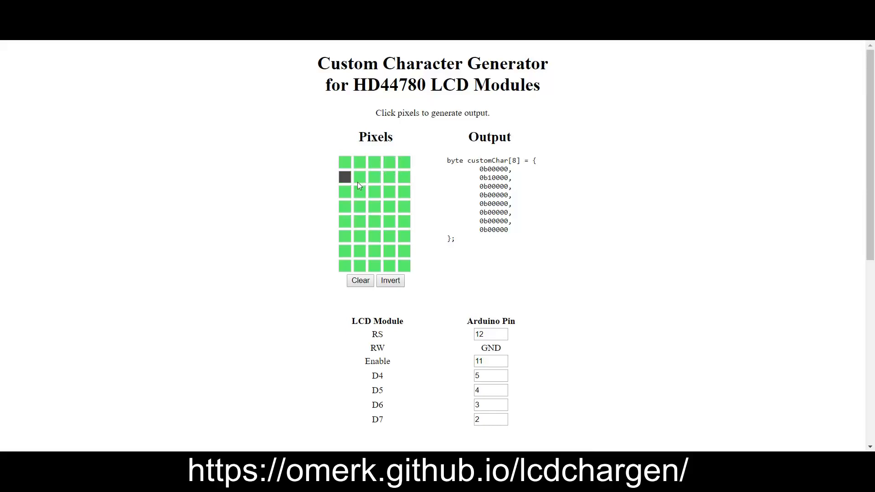
Darken pixels in the top, upper and lower rows to form a symmetric test character
click(389, 193)
click(404, 178)
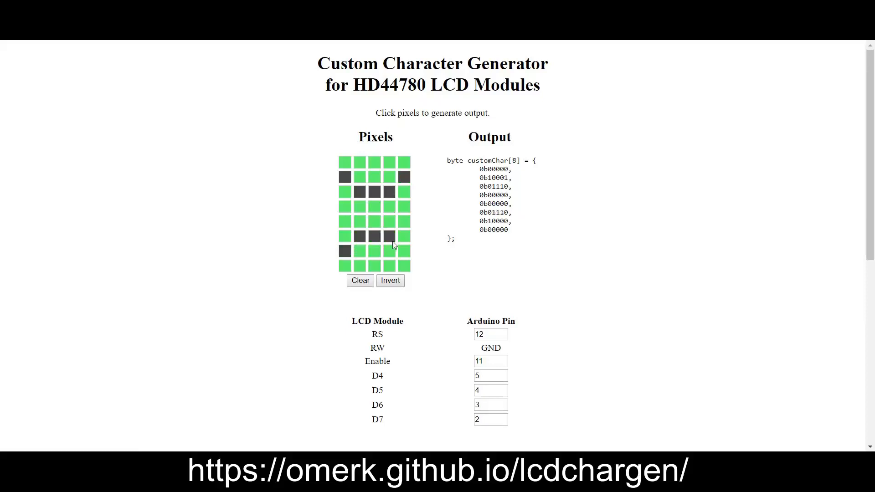
click(403, 251)
click(375, 267)
click(373, 165)
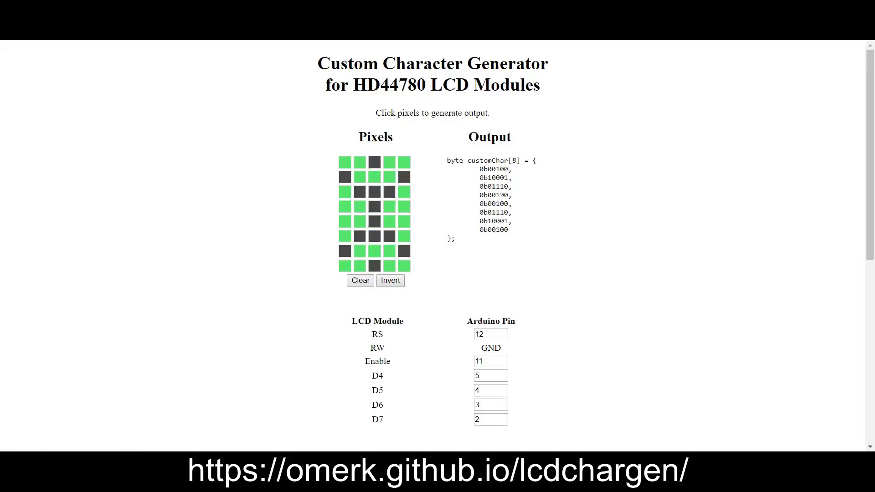
drag(446, 159, 472, 248)
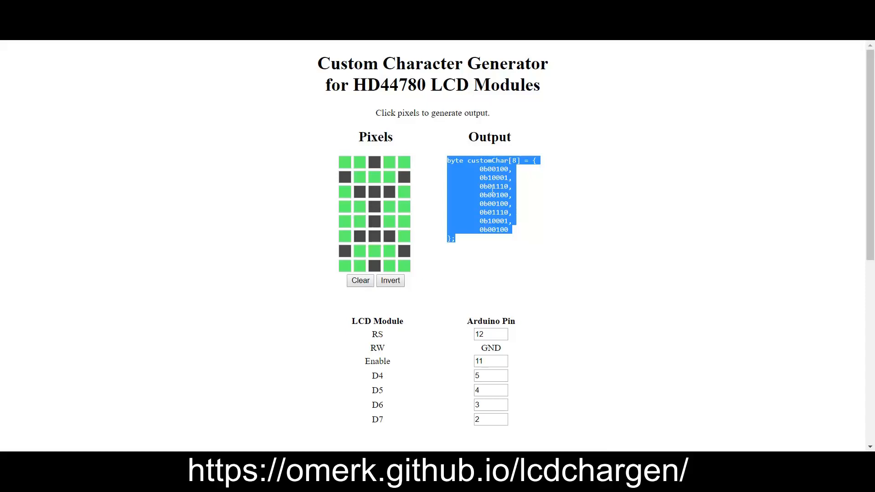
click(816, 149)
drag(869, 148, 870, 226)
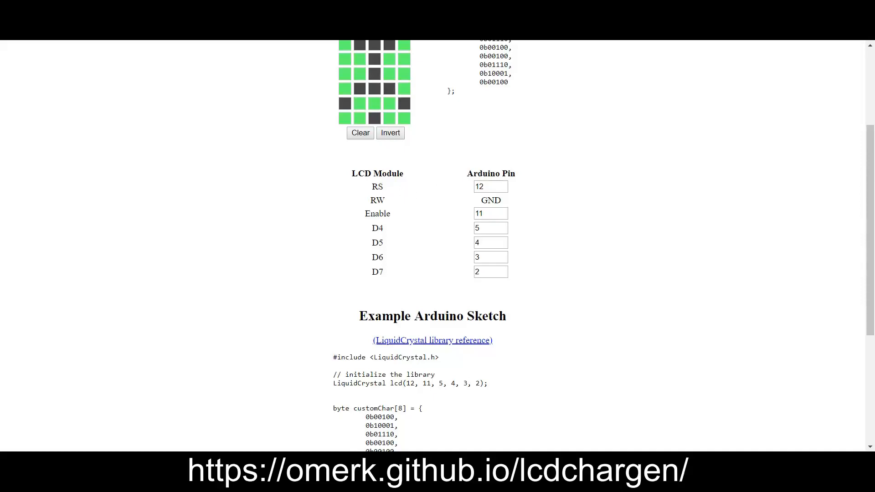
drag(870, 219, 870, 343)
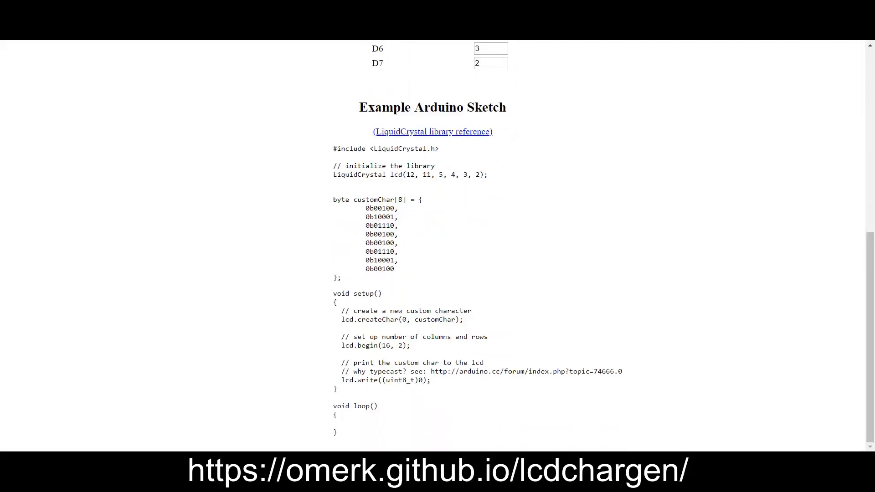
mouse_move(871, 342)
mouse_down()
mouse_move(871, 83)
mouse_move(871, 343)
mouse_up()
drag(333, 201, 367, 285)
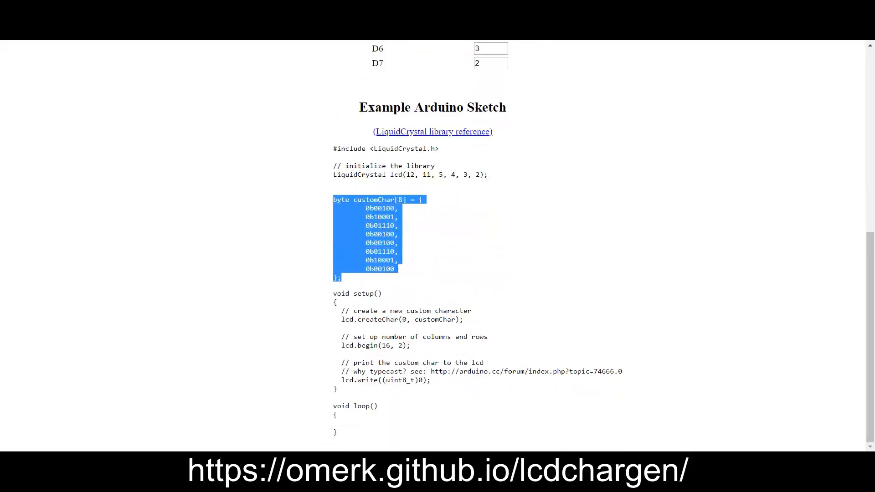
drag(342, 319, 480, 322)
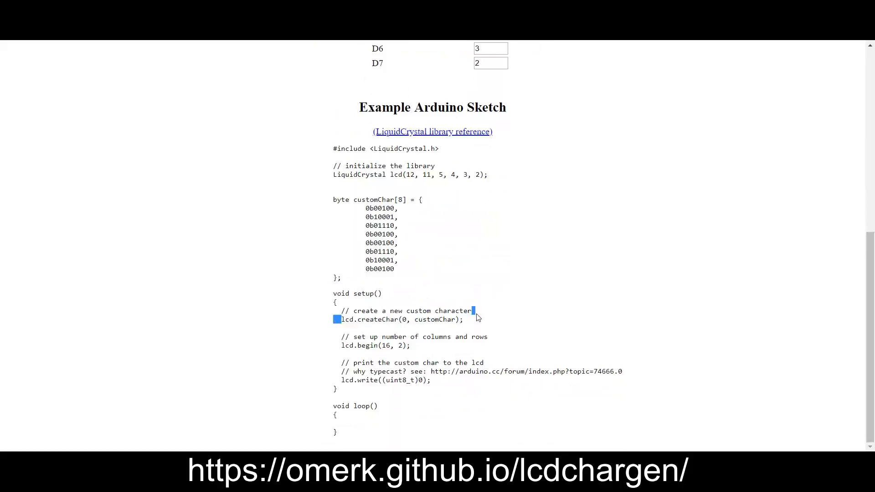
key(Escape)
drag(334, 174, 489, 174)
click(512, 177)
drag(871, 271, 871, 82)
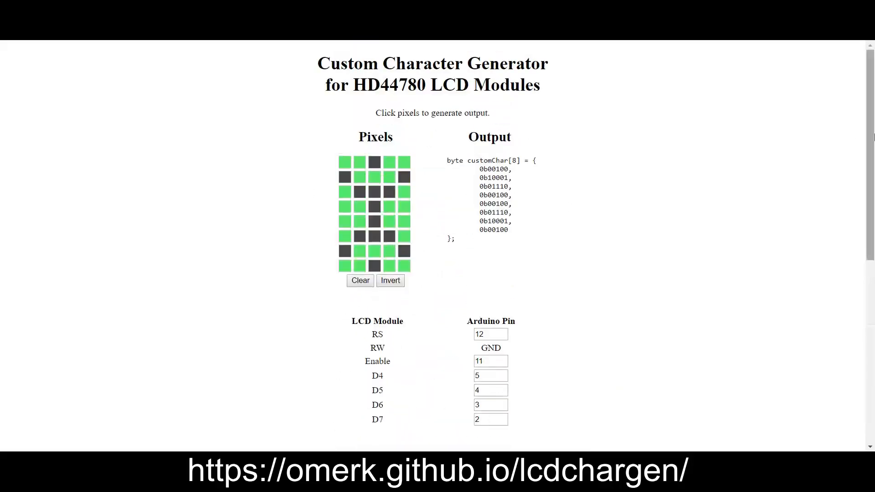
scroll(395, 249, down, 10)
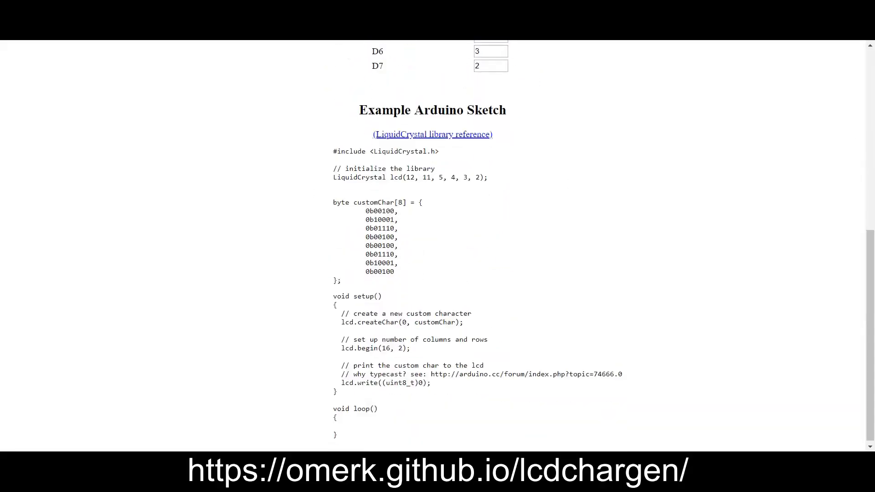
drag(332, 203, 342, 282)
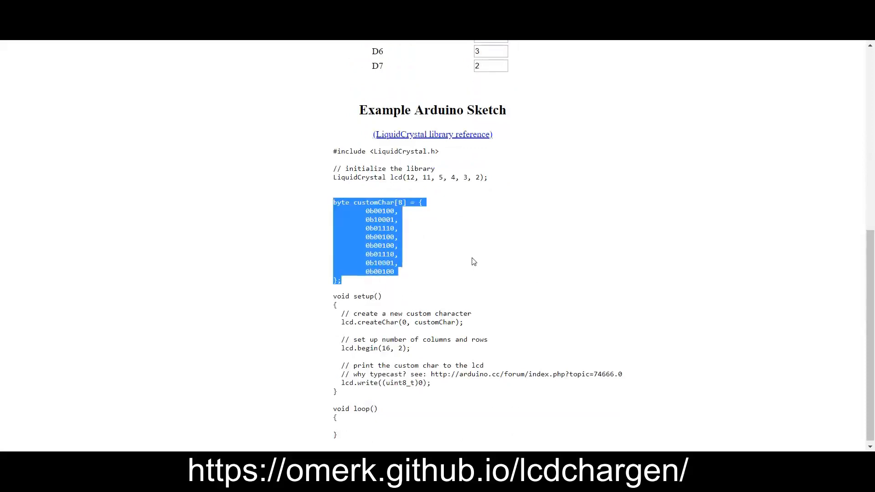
click(507, 248)
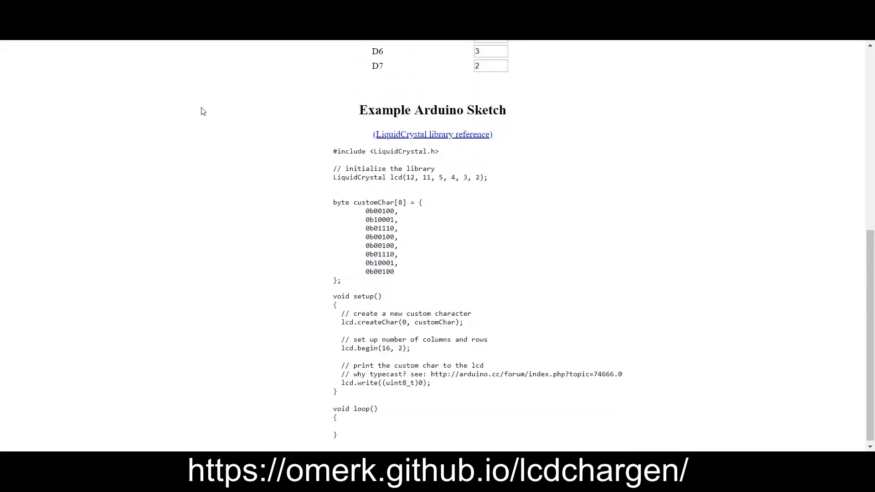
click(872, 133)
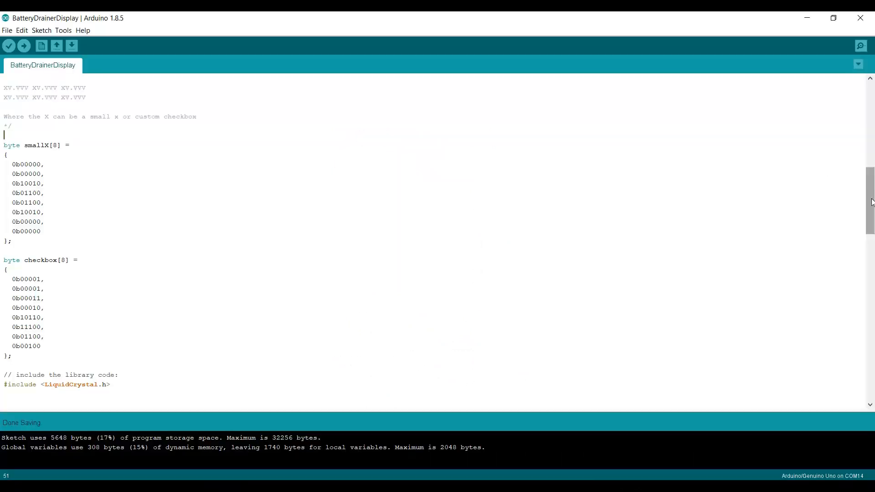
drag(871, 201, 870, 295)
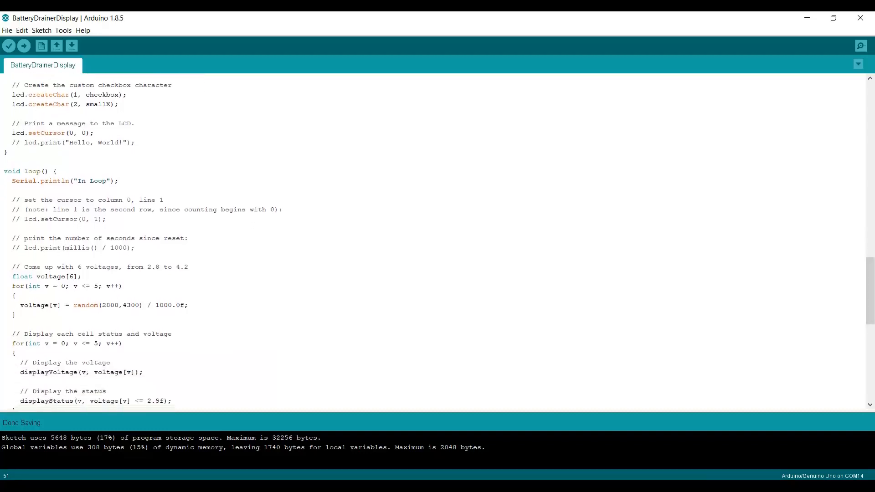
Review the createChar line for the checkbox character and the lcd.setCursor(0, 0) line in setup()
drag(12, 95, 127, 95)
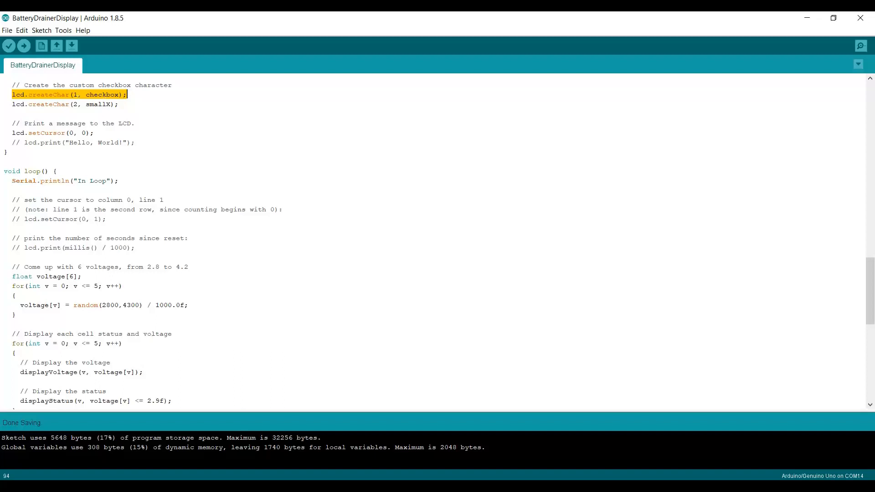
drag(870, 294, 870, 226)
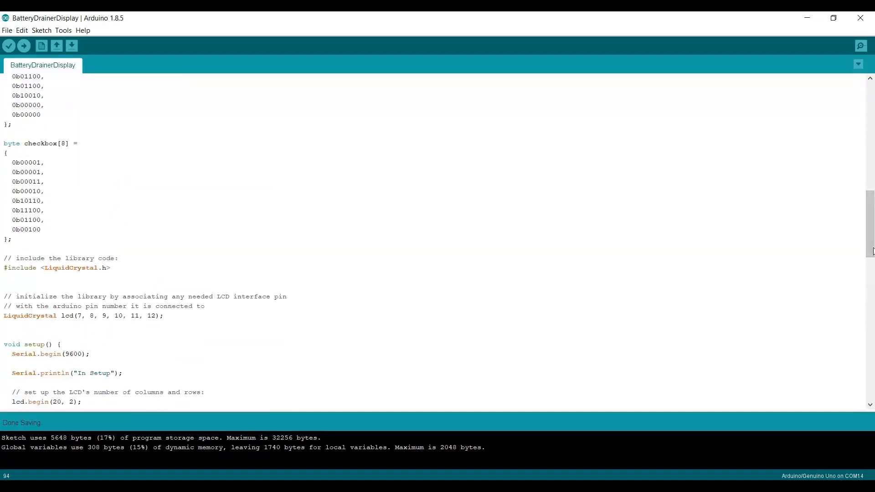
drag(870, 226, 870, 301)
click(135, 189)
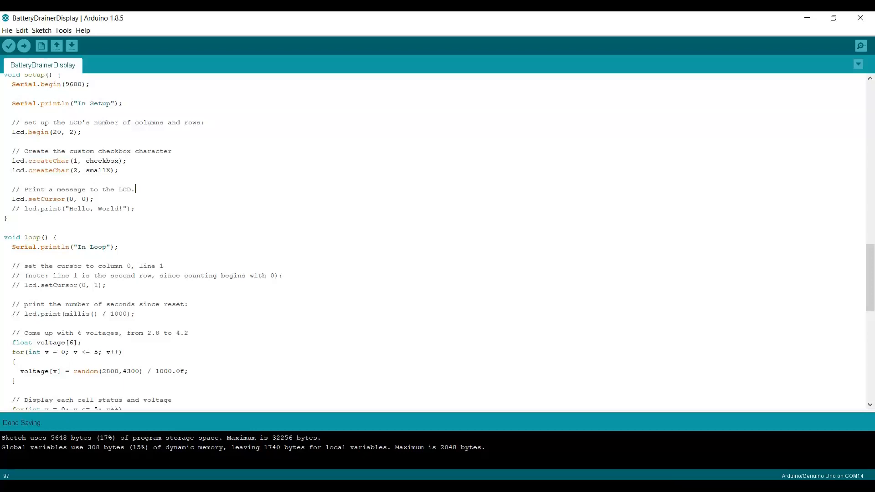
drag(94, 199, 4, 198)
click(94, 198)
drag(871, 275, 870, 307)
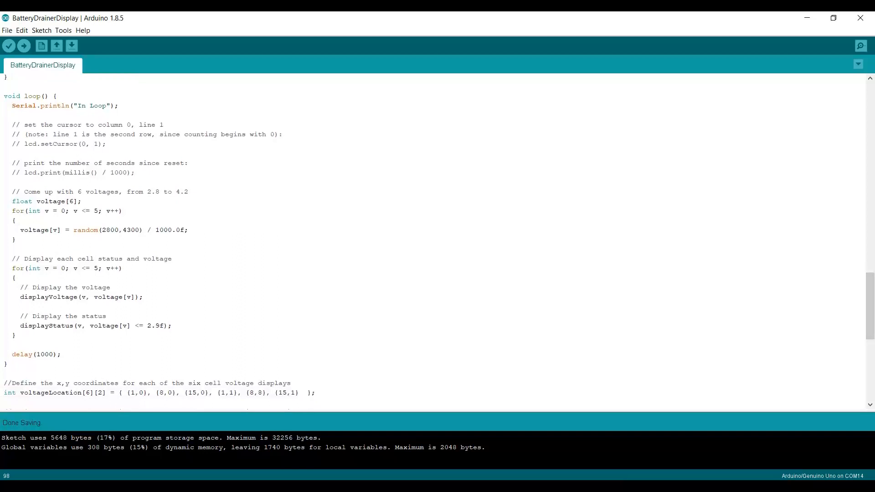
drag(101, 229, 120, 230)
click(127, 229)
drag(123, 230, 141, 230)
click(25, 211)
drag(871, 295, 871, 322)
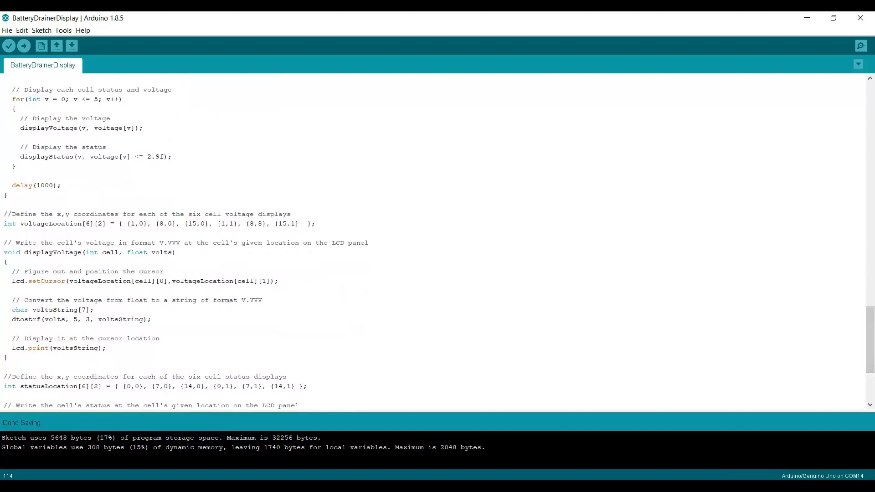
drag(20, 128, 141, 127)
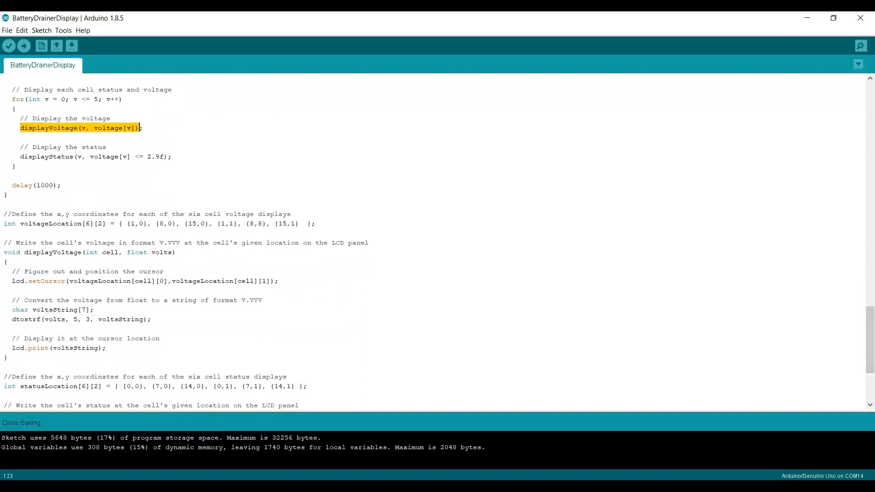
click(4, 137)
mouse_move(20, 157)
mouse_down()
mouse_move(144, 157)
mouse_move(16, 166)
mouse_up()
click(16, 165)
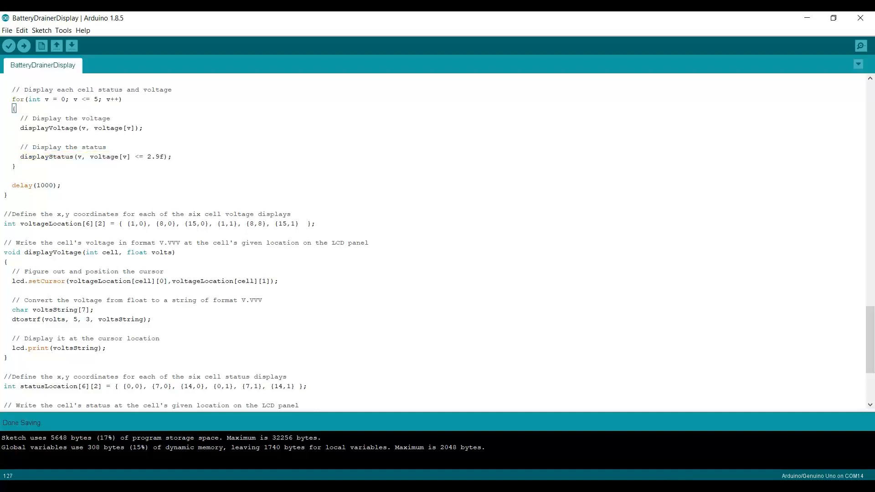
click(81, 128)
drag(110, 128, 137, 128)
click(114, 118)
drag(20, 128, 78, 128)
click(82, 127)
double_click(83, 128)
click(82, 128)
click(166, 156)
double_click(79, 157)
click(82, 157)
click(92, 157)
key(shift+Right)
key(shift+Right)
key(shift+Right)
key(shift+Right)
key(shift+Right)
key(shift+Right)
key(shift+Right)
key(shift+Right)
key(shift+Right)
key(shift+Right)
key(shift+Right)
key(shift+Right)
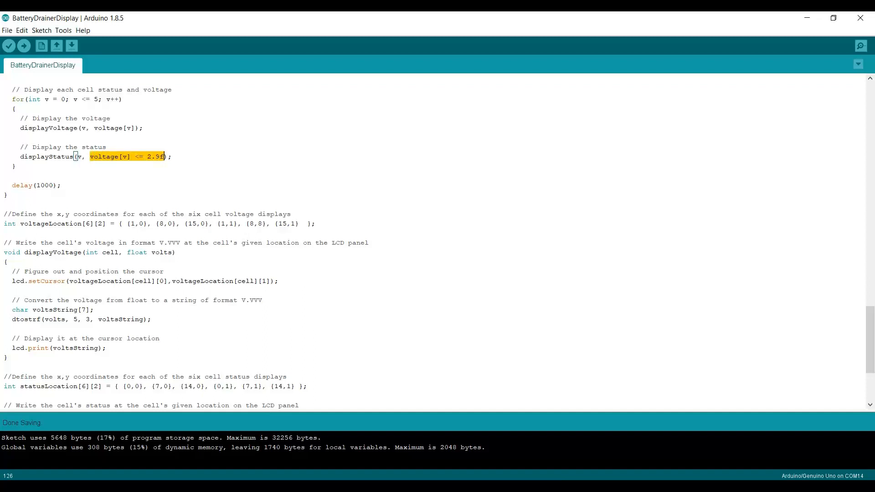
key(Left)
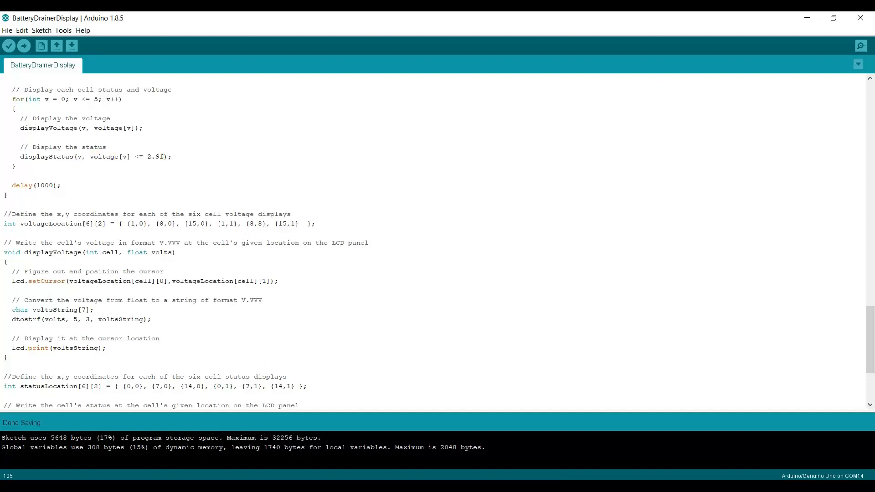
key(shift+Right)
key(shift+Right)
key(shift+Right)
key(shift+Right)
key(shift+Right)
key(shift+Right)
key(shift+Right)
key(shift+Right)
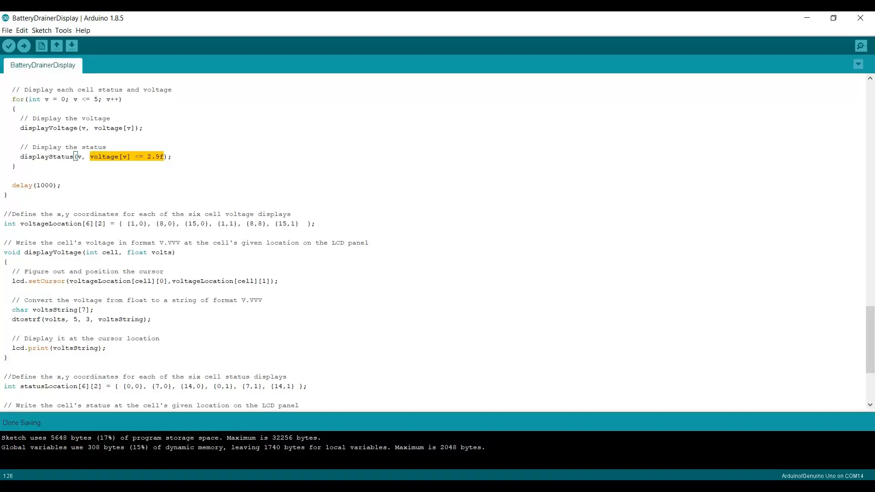
key(Left)
key(shift+Right)
key(shift+Right)
key(shift+Right)
key(shift+Right)
key(shift+Right)
key(shift+Right)
key(shift+Right)
key(shift+Right)
click(106, 157)
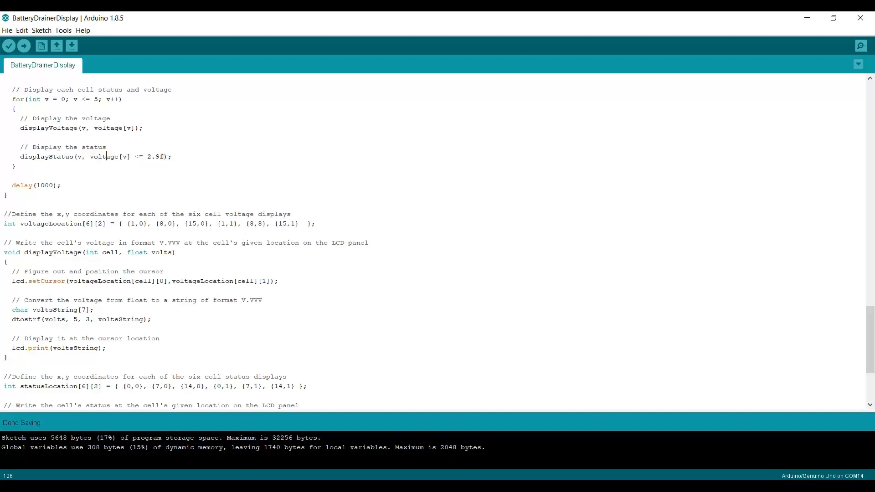
drag(61, 185, 4, 185)
click(16, 166)
scroll(873, 329, down, 1)
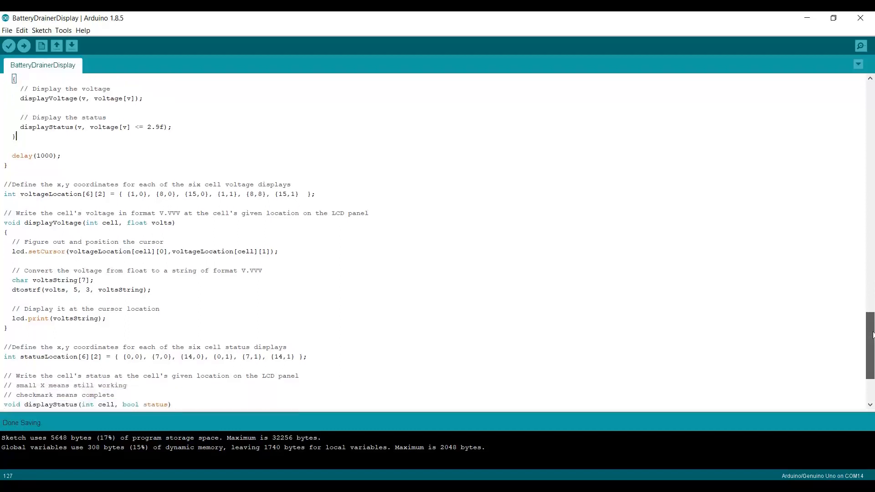
scroll(873, 334, down, 4)
scroll(873, 355, up, 1)
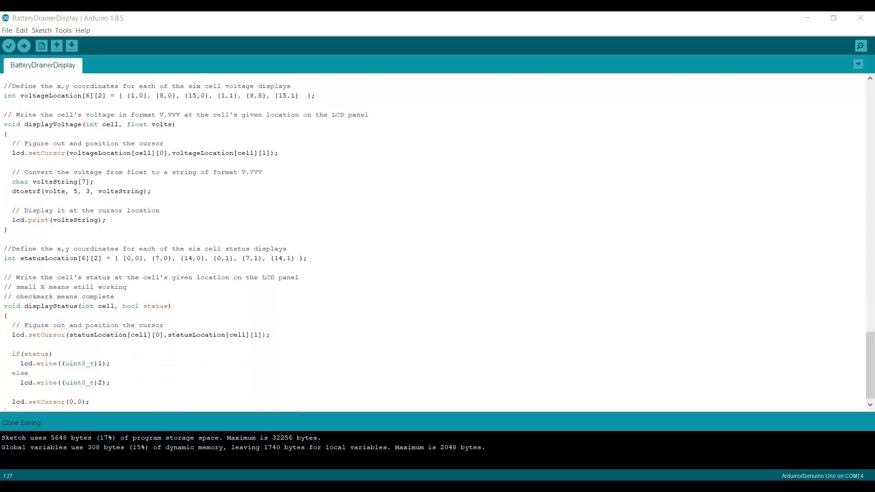
drag(4, 125, 8, 230)
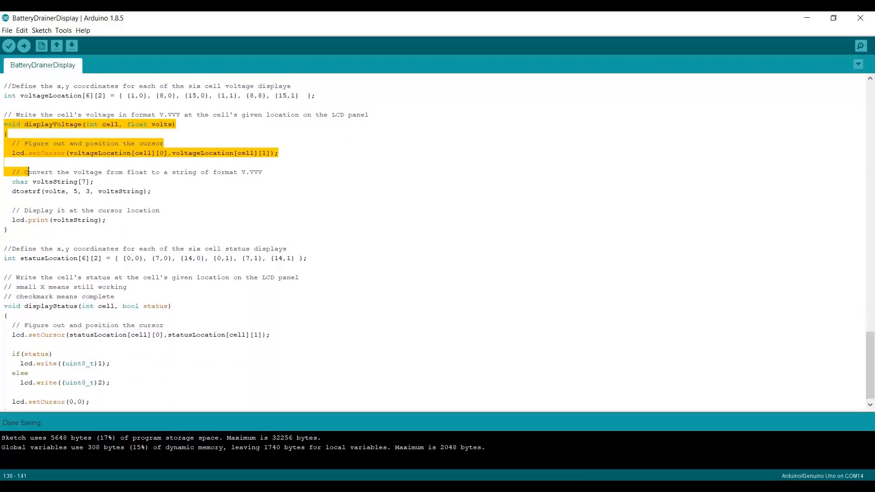
click(160, 211)
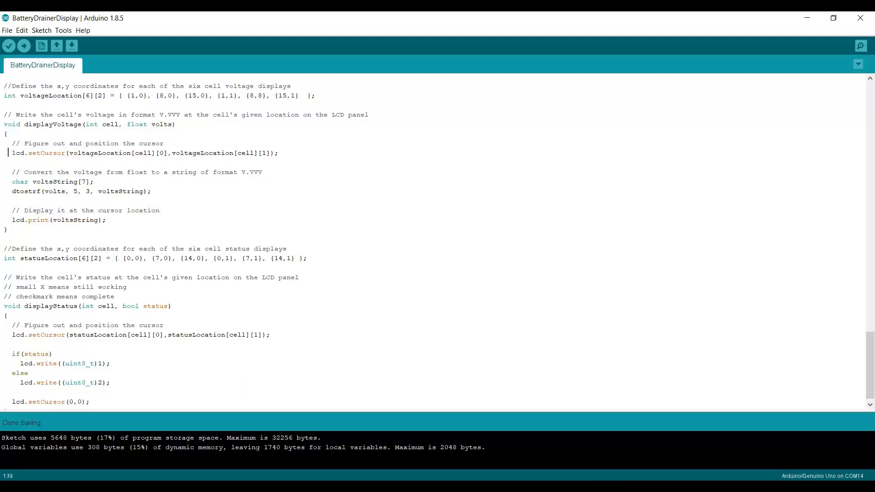
drag(8, 153, 66, 152)
drag(4, 95, 316, 95)
click(316, 96)
drag(128, 95, 148, 94)
click(139, 95)
drag(127, 95, 148, 96)
click(149, 95)
drag(247, 95, 308, 95)
click(303, 95)
click(13, 153)
key(Down)
key(Down)
key(Down)
drag(127, 124, 174, 123)
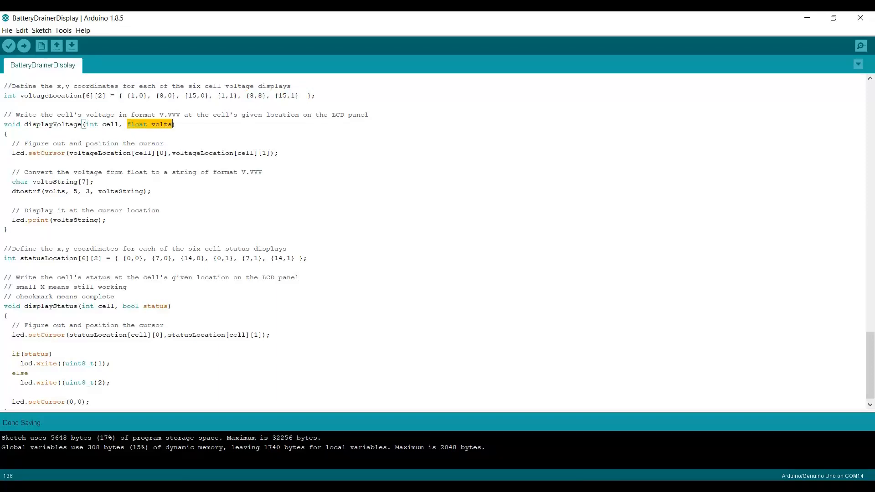
click(174, 124)
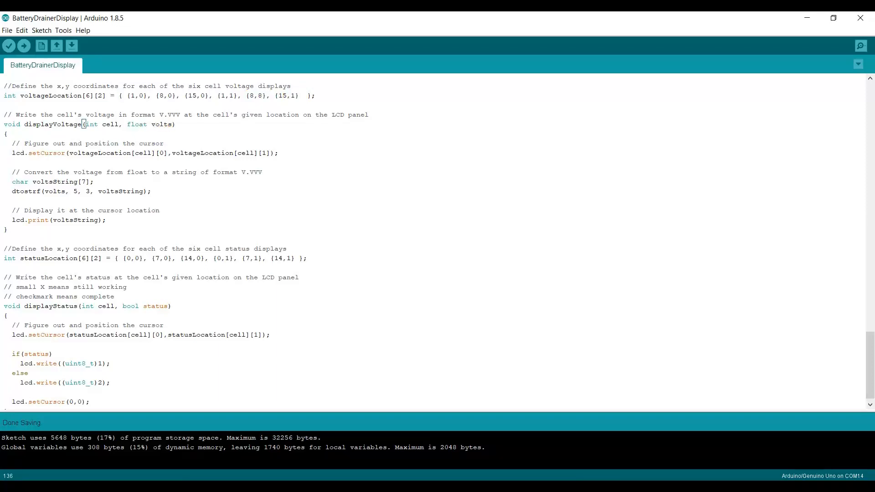
drag(241, 172, 262, 172)
click(263, 172)
drag(242, 172, 263, 171)
click(213, 172)
drag(13, 191, 39, 191)
click(41, 190)
drag(43, 191, 66, 191)
click(74, 191)
drag(75, 191, 79, 190)
drag(85, 191, 91, 191)
drag(241, 172, 263, 172)
click(198, 172)
drag(99, 191, 145, 191)
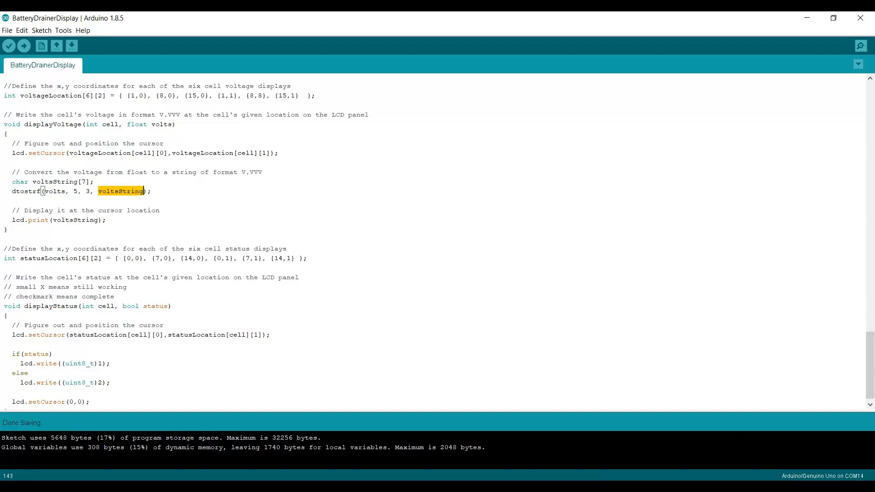
click(43, 180)
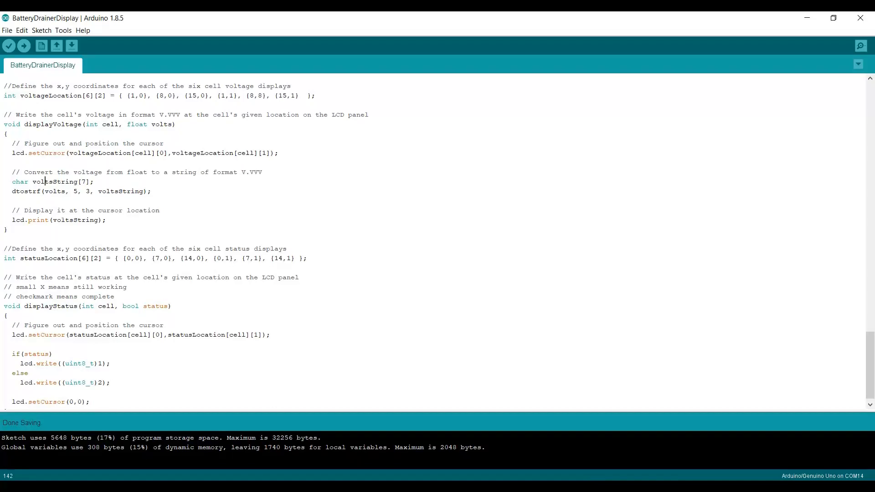
drag(99, 191, 145, 191)
click(78, 210)
drag(52, 219, 100, 219)
click(100, 220)
drag(11, 152, 65, 152)
click(66, 152)
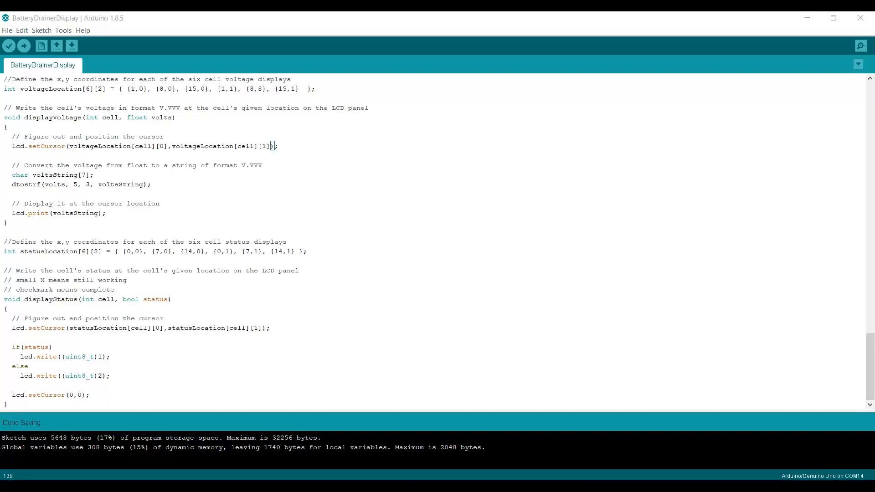
drag(5, 299, 7, 404)
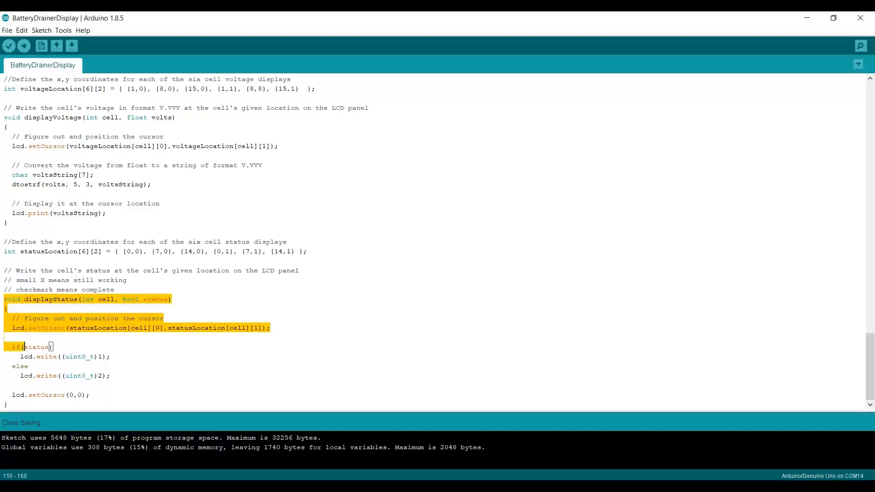
click(29, 366)
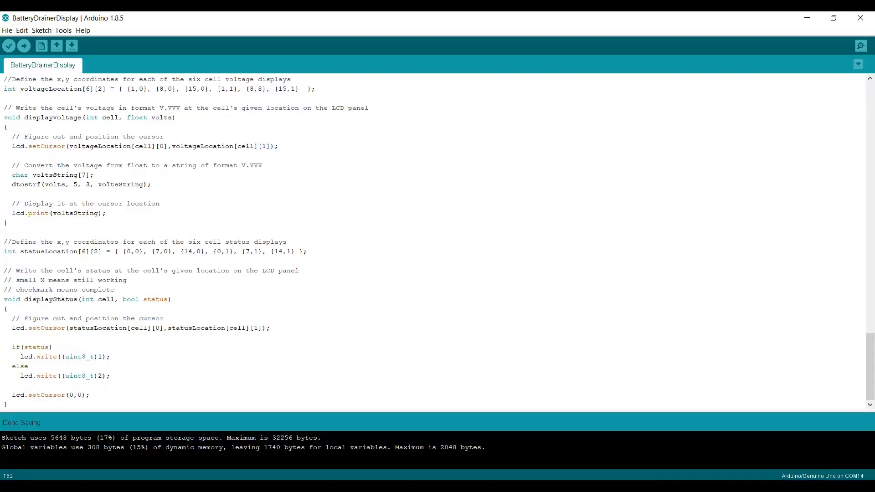
drag(4, 251, 309, 253)
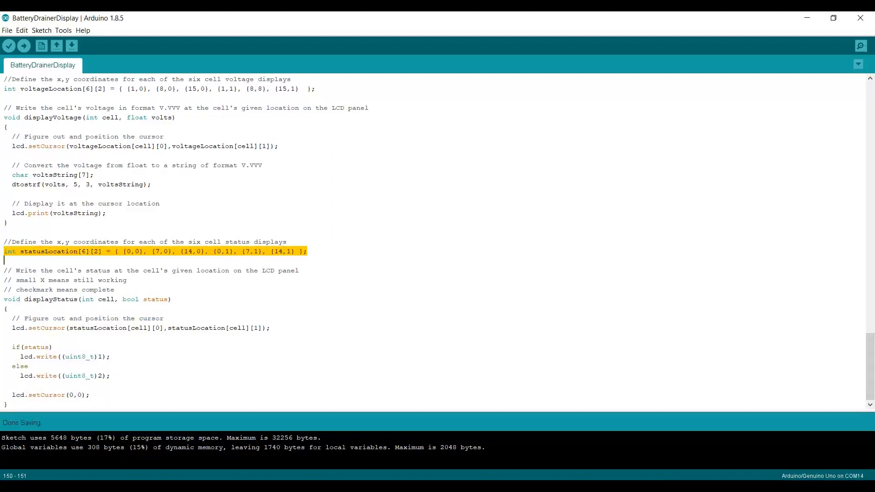
click(308, 252)
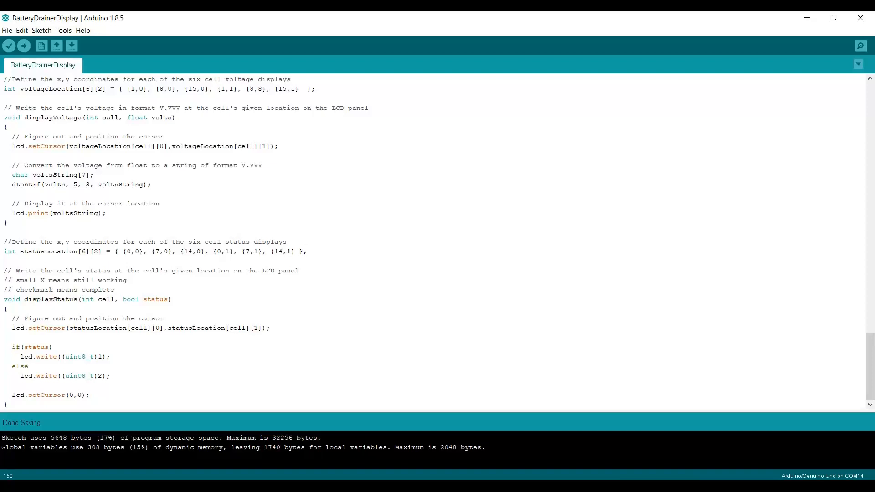
drag(11, 328, 66, 328)
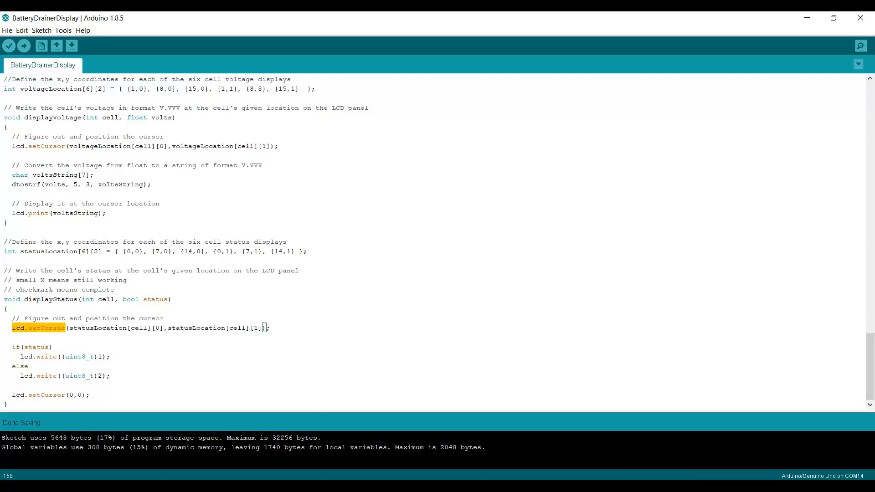
click(73, 319)
drag(98, 299, 115, 298)
click(112, 298)
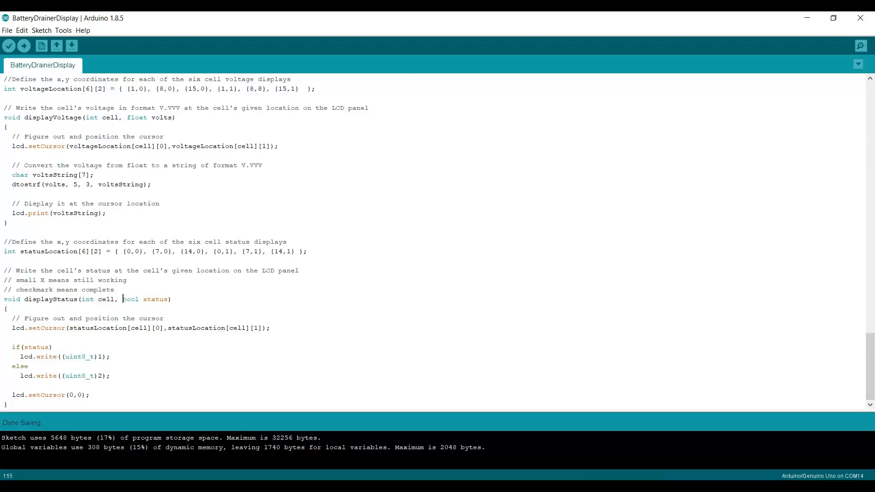
drag(123, 299, 170, 298)
click(167, 299)
double_click(38, 346)
click(25, 347)
drag(25, 346, 53, 346)
click(4, 347)
drag(37, 356, 61, 356)
click(62, 356)
drag(98, 356, 103, 357)
key(Up)
key(Up)
double_click(100, 375)
key(Left)
drag(12, 395, 90, 395)
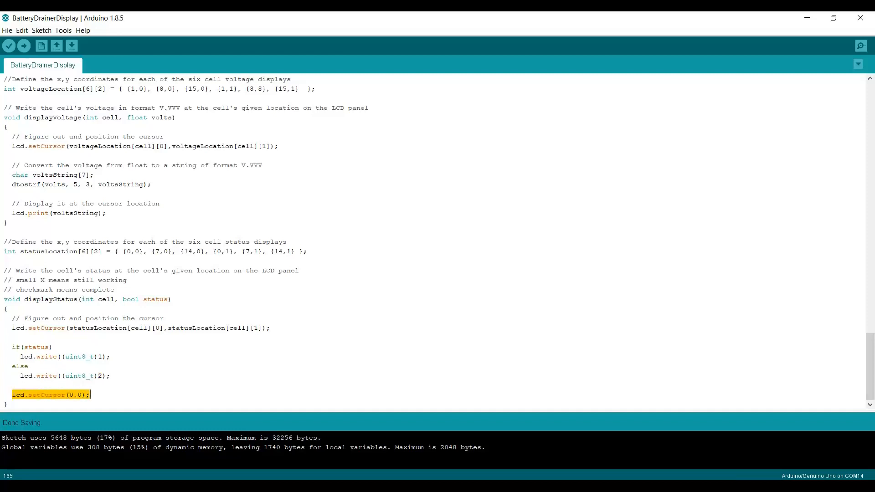
click(90, 395)
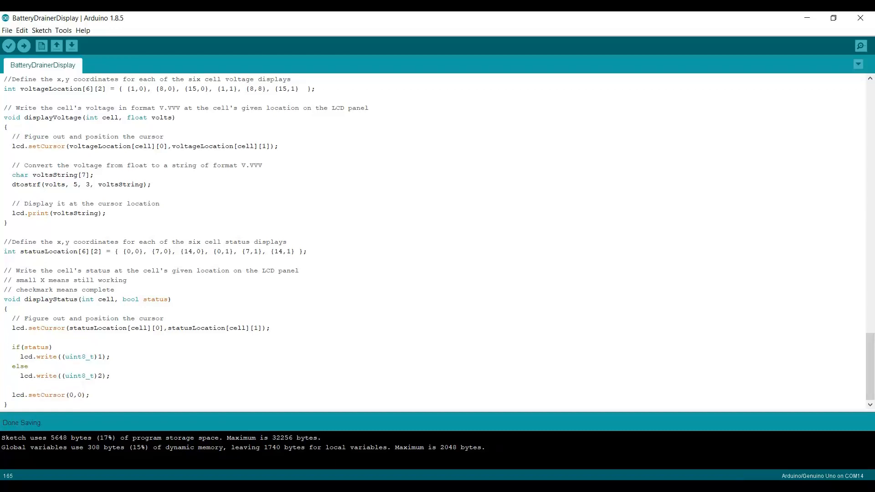